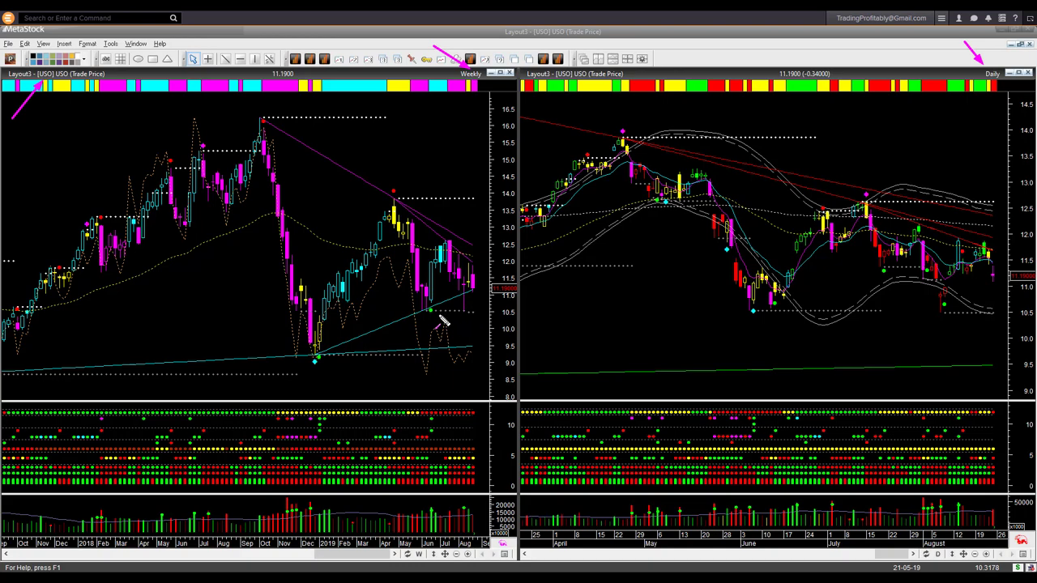
- Draw arrows on the weekly USO chart marking the rising support line and the falling resistance line converging on the latest candles
drag(419, 316, 459, 303)
drag(451, 236, 479, 262)
drag(448, 209, 475, 252)
drag(468, 335, 473, 331)
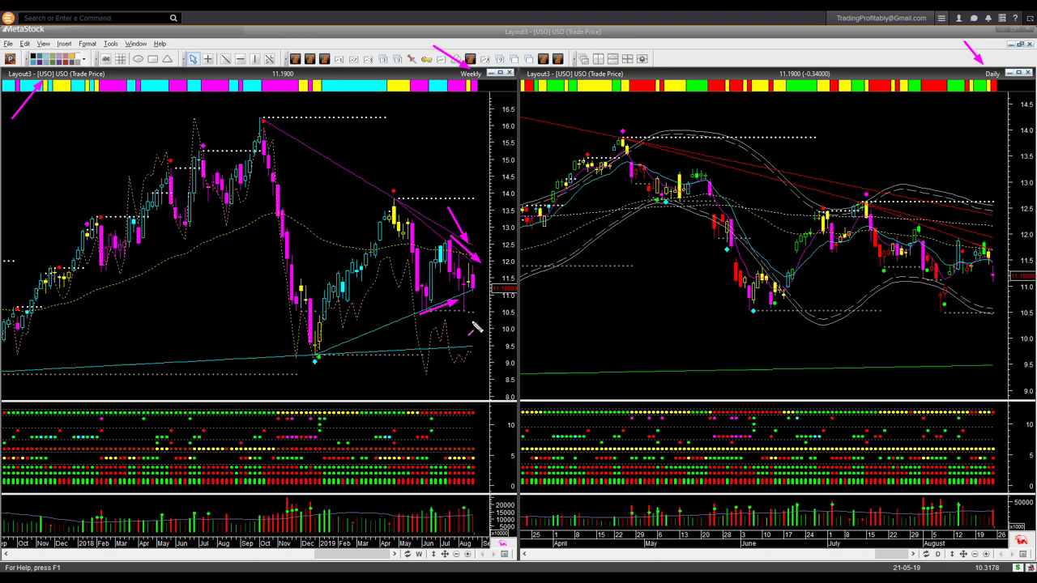
drag(423, 334, 444, 315)
drag(475, 263, 490, 275)
- Draw arrows on the daily USO chart along the falling resistance lines and the June-low support, plus upward and downward paths from the last bar
drag(941, 228, 999, 245)
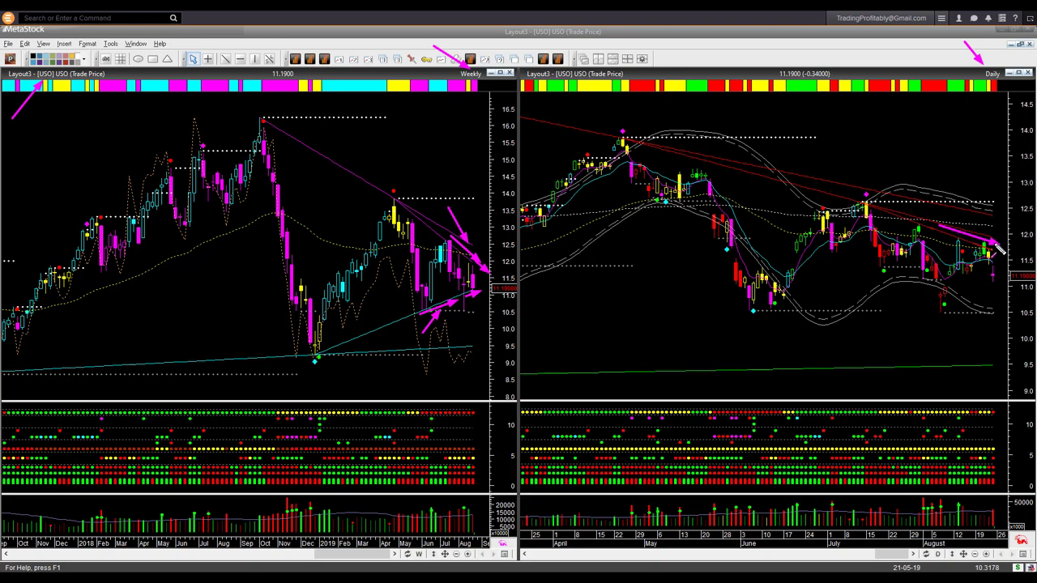
drag(943, 219, 1004, 241)
drag(966, 200, 1005, 211)
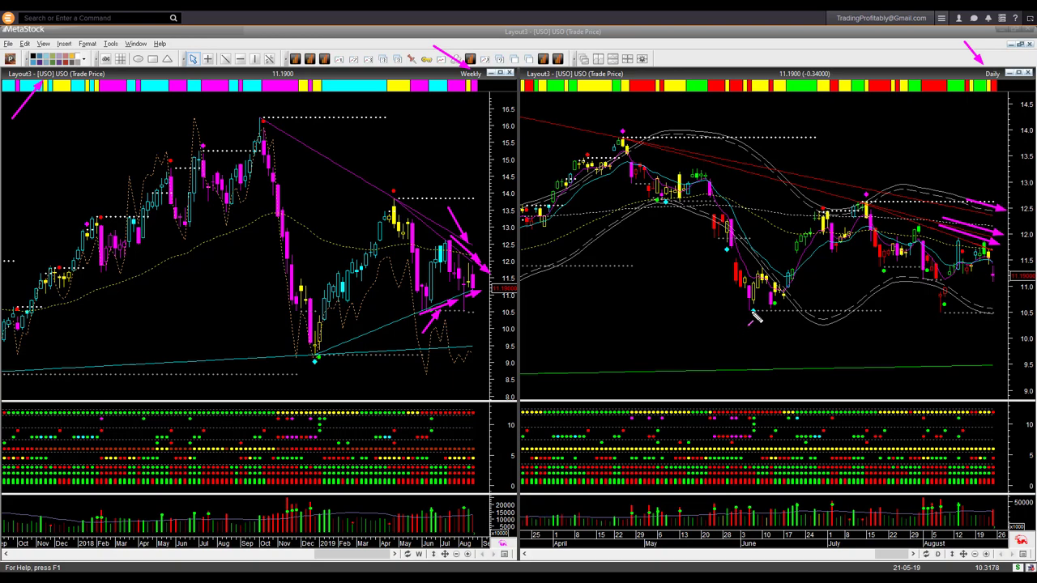
drag(759, 308, 996, 311)
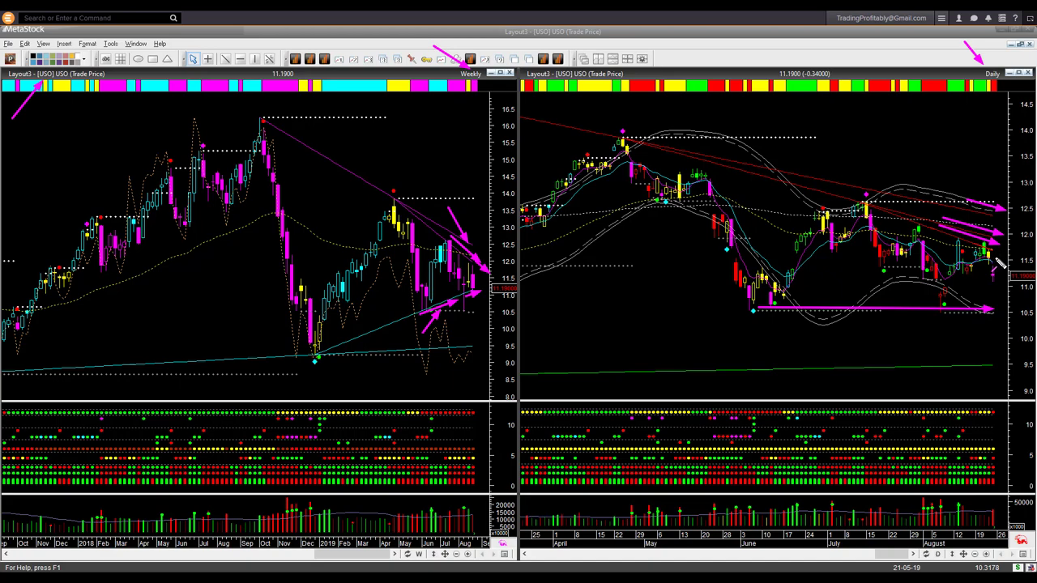
drag(997, 258, 1022, 193)
drag(997, 287, 1012, 331)
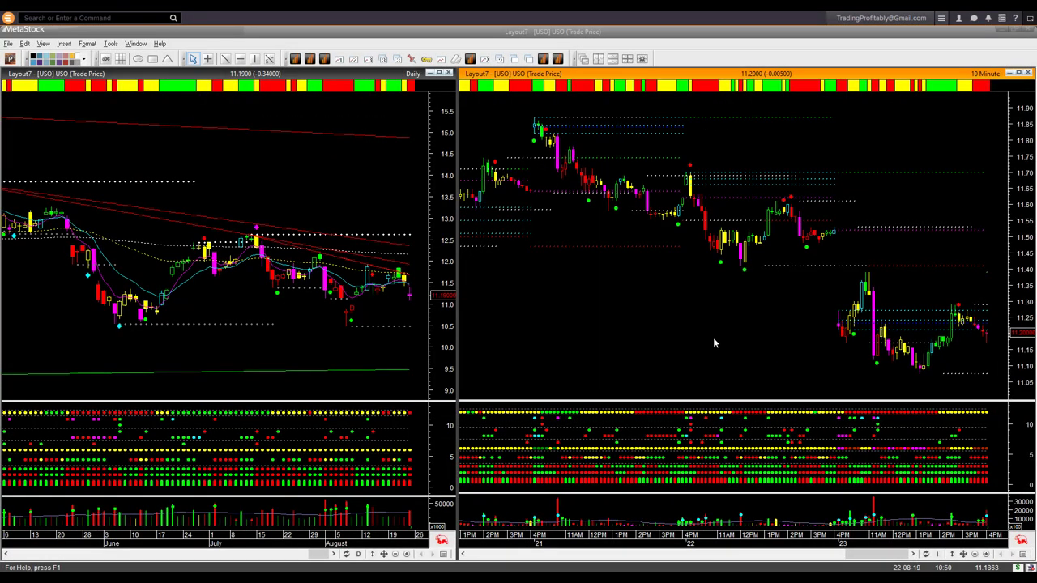
- Mark the Daily and 10 Minute timeframe labels with arrows, and point out the falling trendlines and latest candles on the daily USO chart
drag(369, 47, 409, 77)
drag(938, 47, 972, 81)
drag(314, 228, 395, 236)
mouse_move(328, 137)
mouse_down()
mouse_move(397, 143)
mouse_move(363, 147)
mouse_move(376, 151)
mouse_up()
mouse_move(386, 218)
mouse_down()
mouse_move(392, 210)
mouse_move(409, 252)
mouse_move(400, 268)
mouse_up()
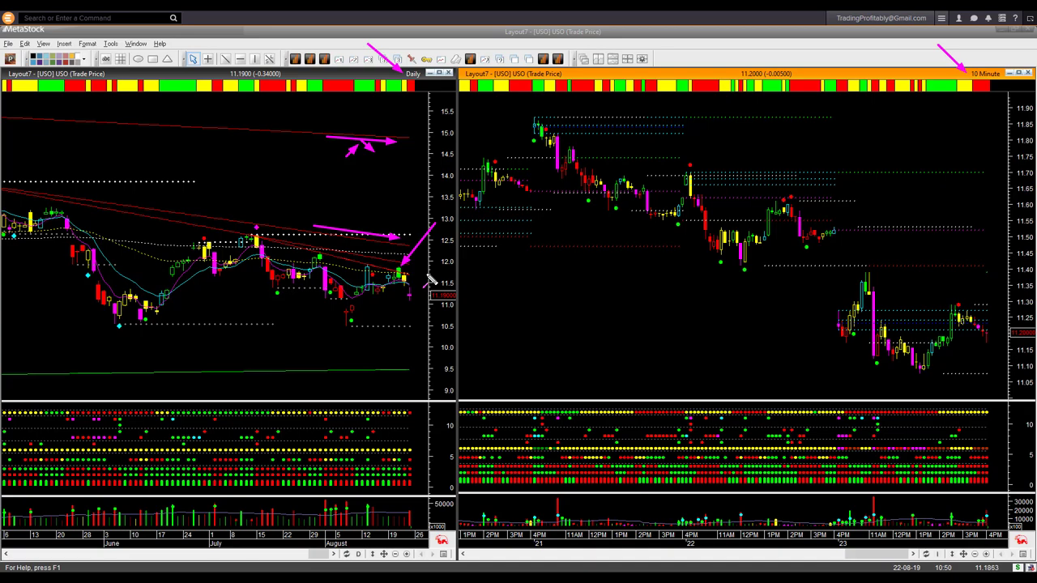
mouse_move(358, 260)
mouse_down()
mouse_move(387, 276)
mouse_move(400, 256)
mouse_move(407, 265)
mouse_up()
- Draw arrows on the 10-minute USO chart at the August 21 opening bars and their dotted levels, and mark the latest daily drop
drag(967, 42, 976, 72)
mouse_move(479, 130)
mouse_down()
mouse_move(534, 128)
mouse_move(519, 162)
mouse_move(542, 164)
mouse_up()
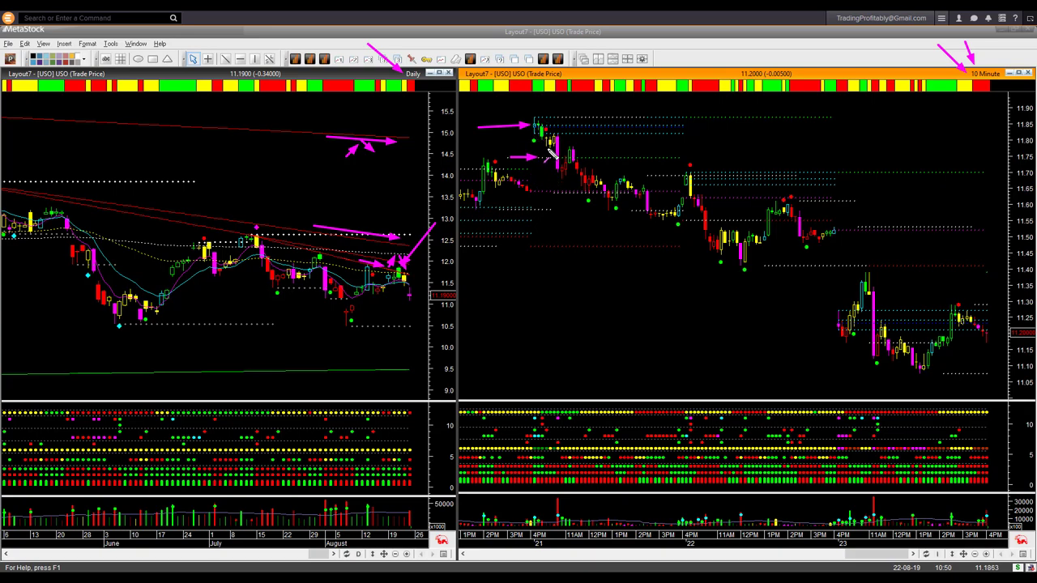
mouse_move(533, 132)
mouse_down()
mouse_move(565, 133)
mouse_move(558, 118)
mouse_move(567, 117)
mouse_up()
drag(498, 142, 536, 141)
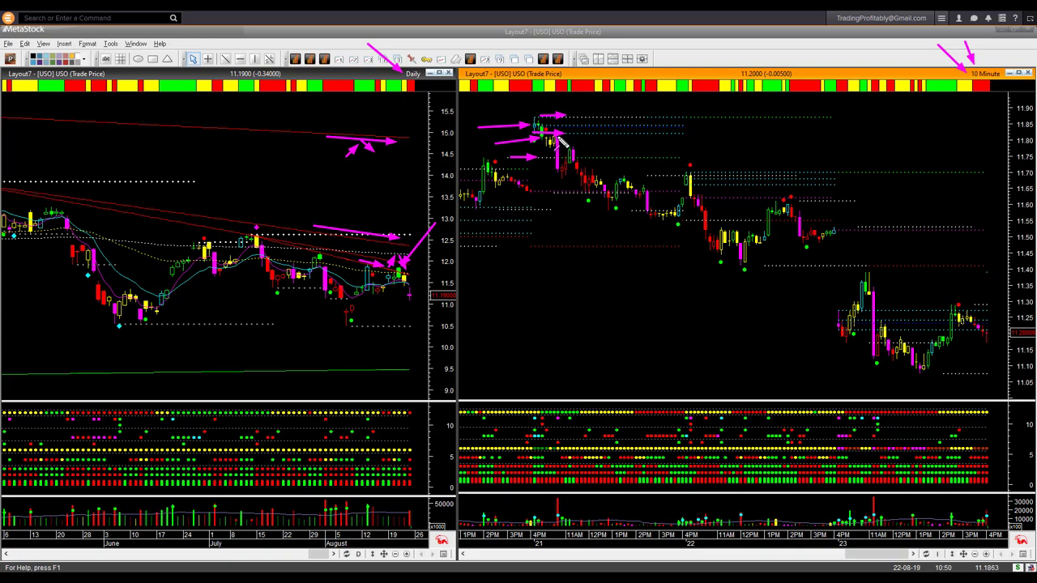
drag(406, 275, 439, 286)
drag(546, 138, 627, 138)
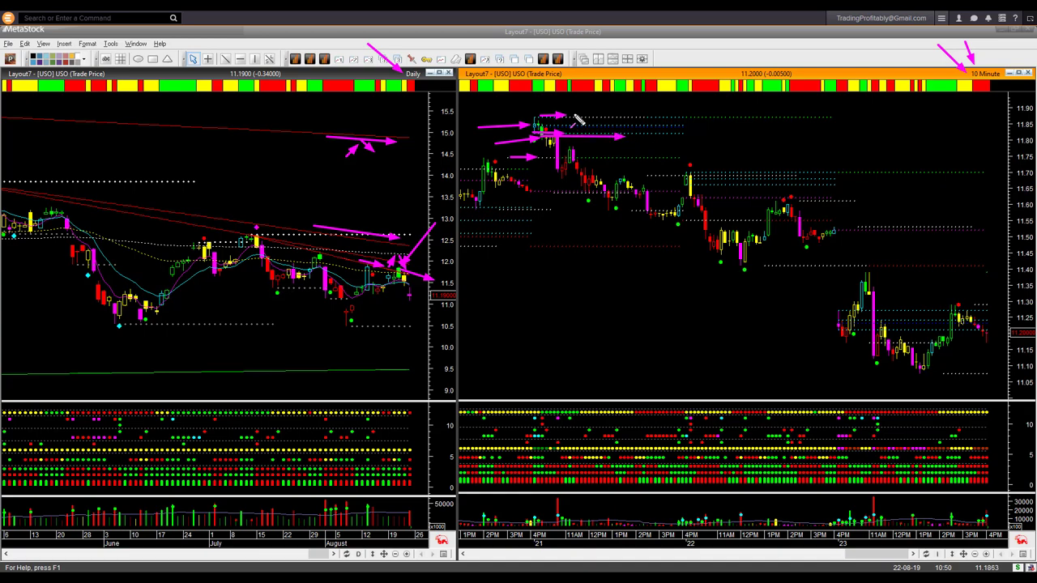
drag(571, 114, 642, 120)
- Draw arrows tracing the USO decline on the 10-minute chart from August 21 through the last bars of August 23 and beyond
drag(559, 146, 606, 185)
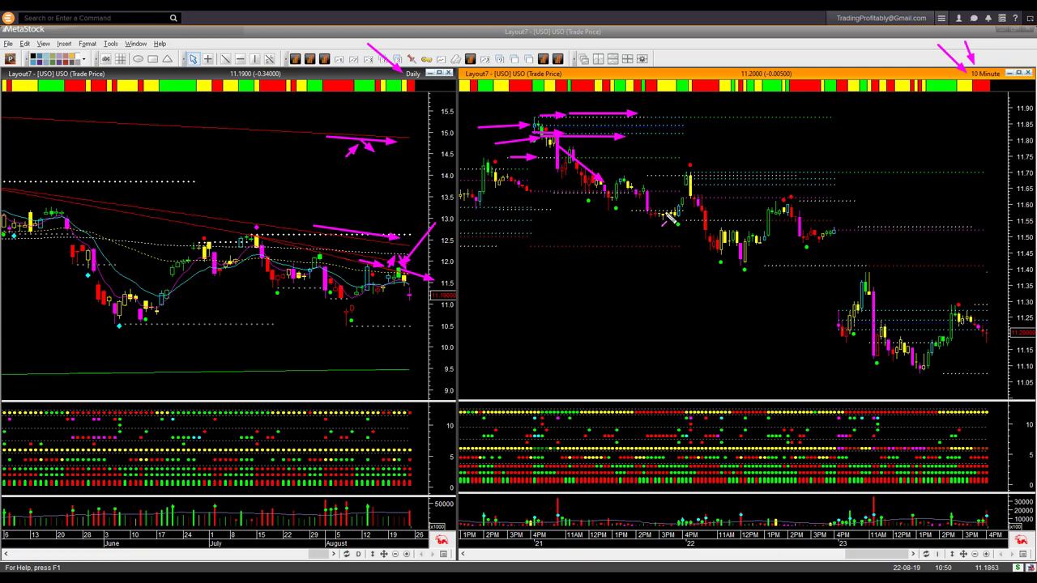
drag(682, 195, 705, 196)
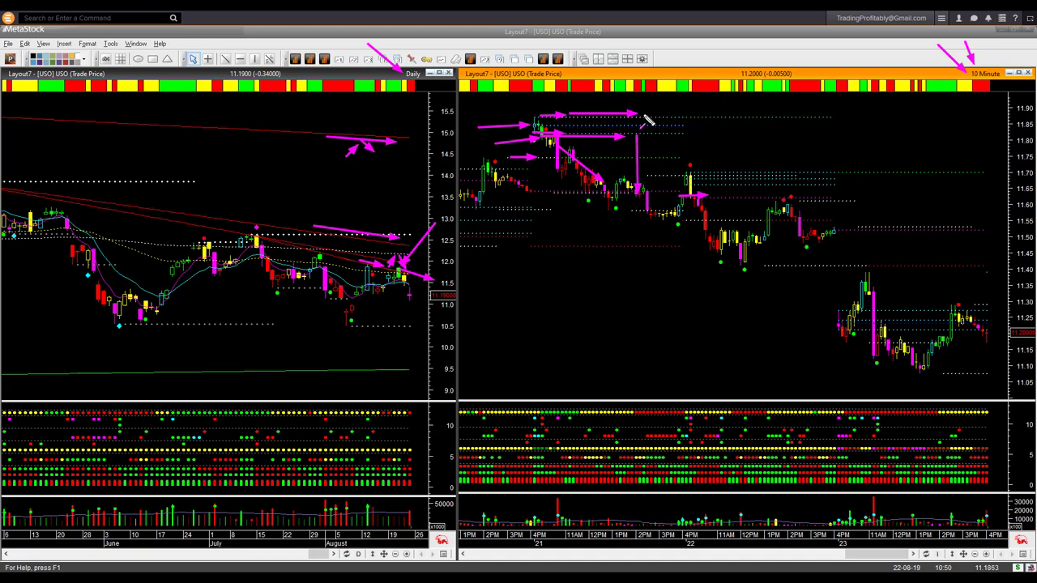
drag(643, 113, 643, 129)
drag(706, 218, 972, 330)
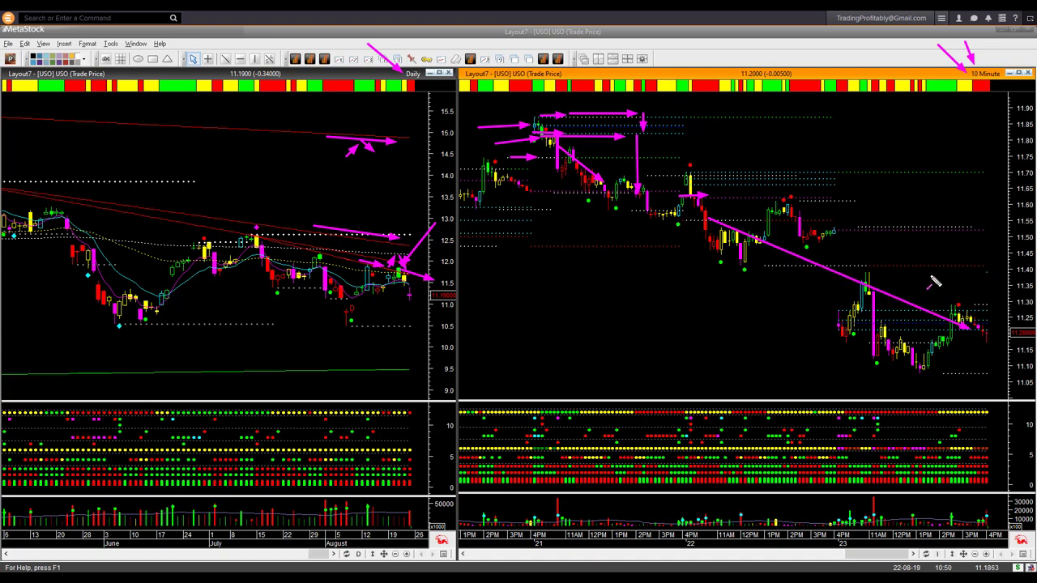
drag(932, 272, 1031, 332)
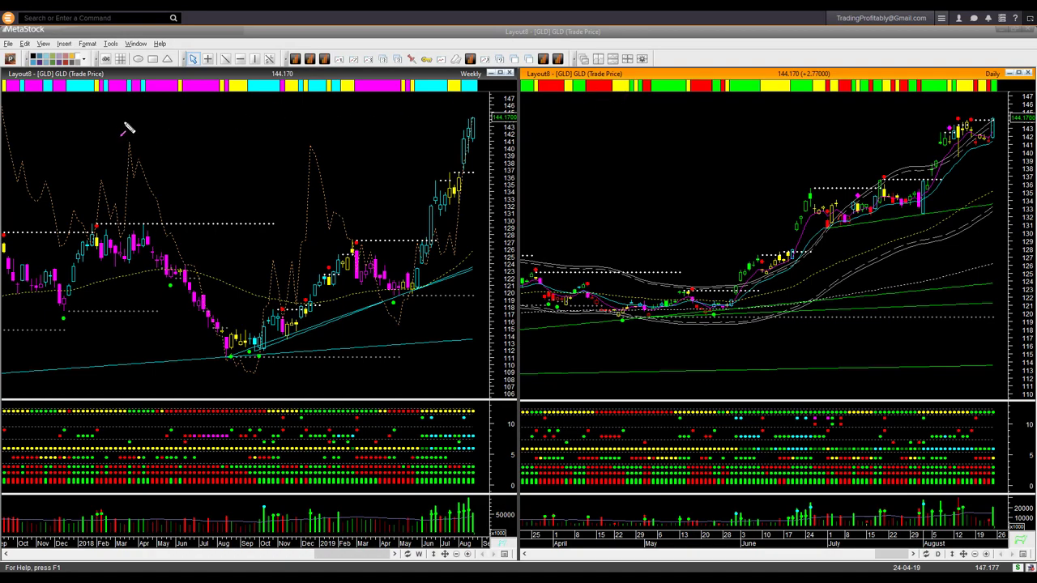
- Mark the GLD title on the weekly chart and draw arrows at its steep recent rally and latest candle
drag(29, 116, 59, 89)
drag(295, 140, 300, 136)
drag(457, 236, 465, 194)
drag(468, 171, 482, 141)
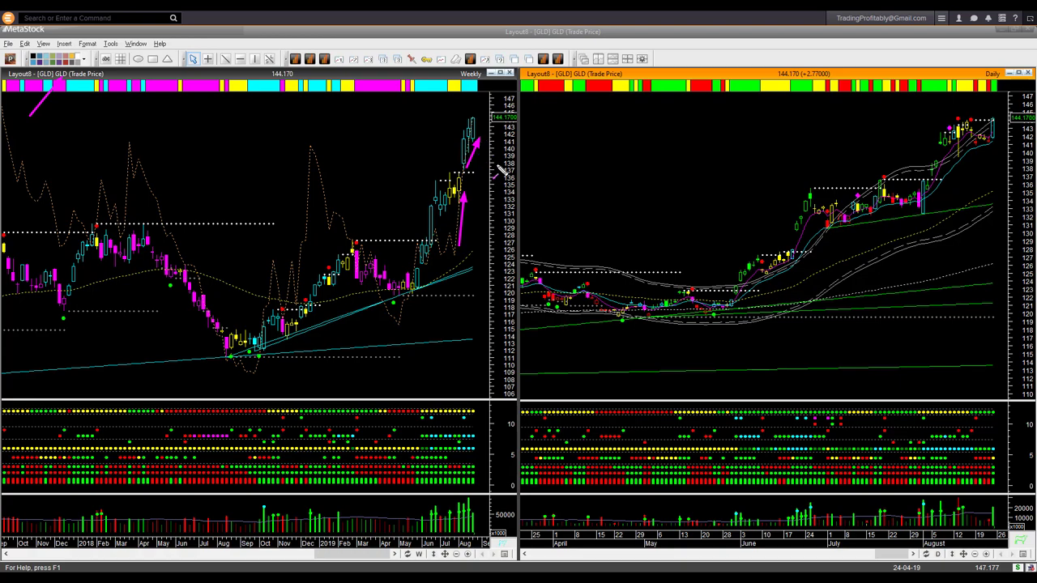
mouse_move(483, 104)
mouse_down()
mouse_move(487, 87)
mouse_move(480, 121)
mouse_up()
- Draw arrows on the daily GLD chart at the early-June breakout, along the uptrend and at the newest candles
drag(963, 154, 980, 139)
drag(828, 282, 751, 292)
drag(921, 234, 1010, 149)
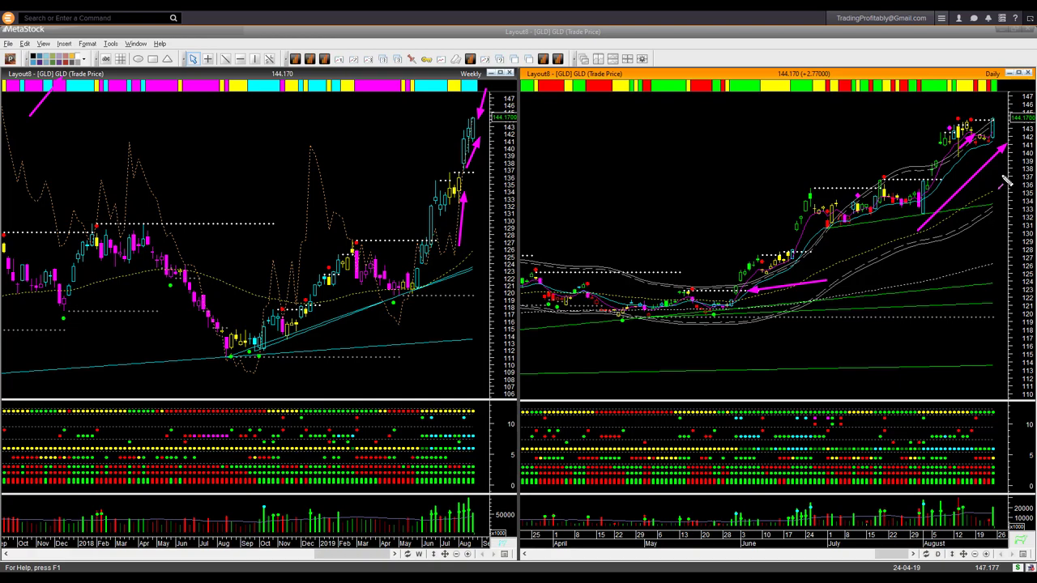
drag(979, 139, 1003, 118)
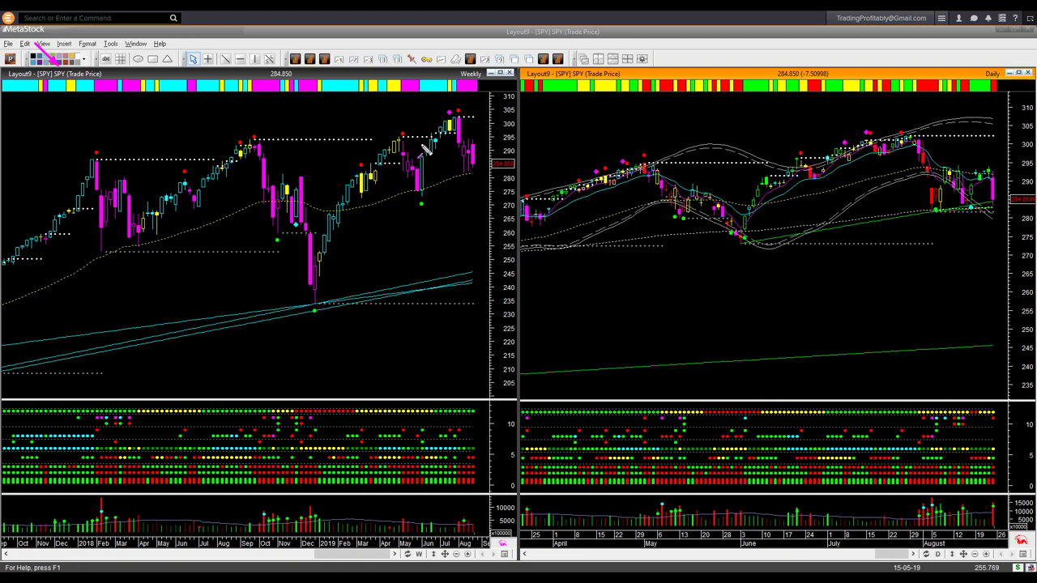
- Draw arrows around the latest candles on the weekly SPY chart, including where they approach the dashed moving average
mouse_move(448, 219)
mouse_down()
mouse_move(474, 183)
mouse_move(451, 184)
mouse_move(463, 169)
mouse_up()
drag(485, 110, 474, 158)
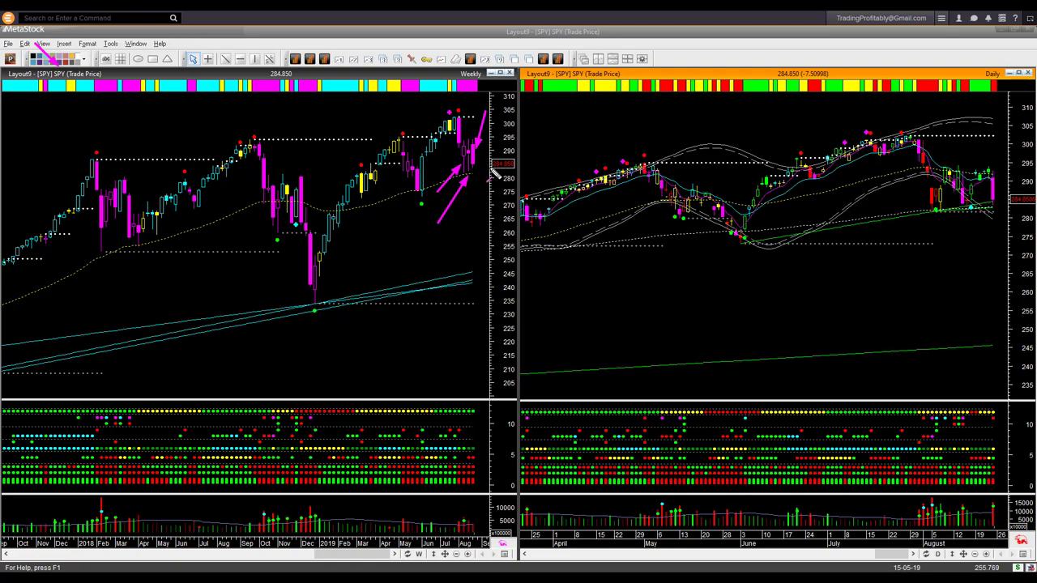
drag(504, 155, 477, 156)
- Mark the recent trading range, last candle and rising support line on the daily SPY chart, plus the newest weekly candle, with arrows
drag(923, 172, 998, 170)
drag(904, 217, 997, 210)
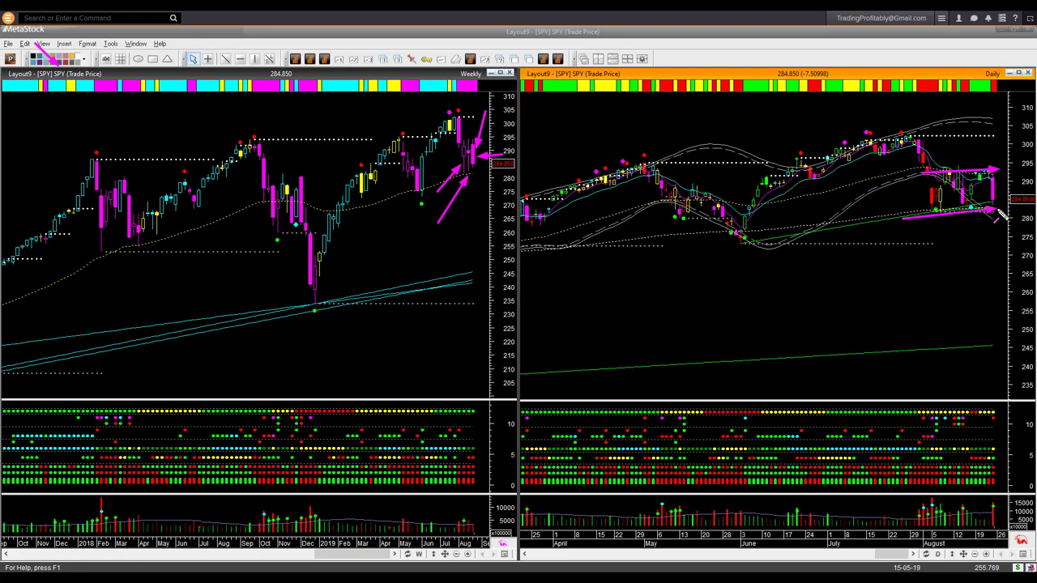
drag(1022, 159, 1002, 189)
drag(916, 221, 1002, 209)
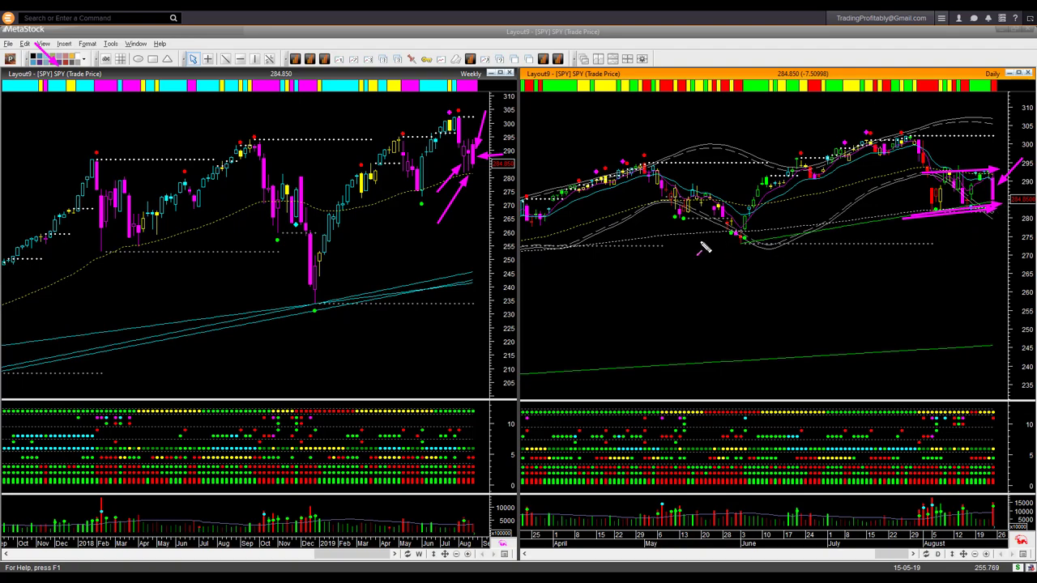
drag(504, 227, 477, 169)
drag(842, 232, 898, 227)
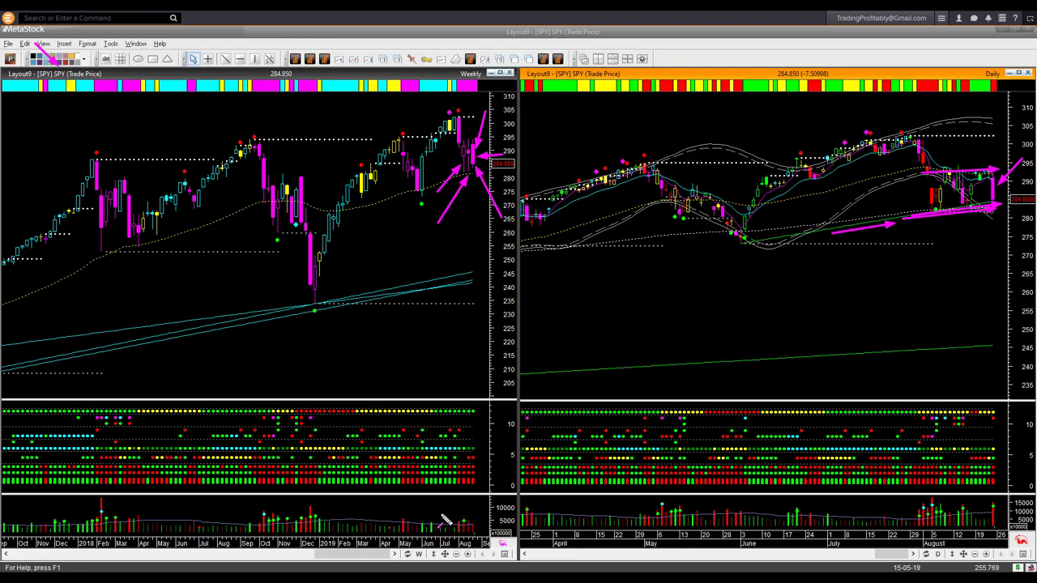
- Draw arrows in the weekly SPY volume pane at the recent bars and along the volume history
drag(440, 510, 458, 522)
drag(481, 488, 480, 525)
drag(460, 529, 9, 526)
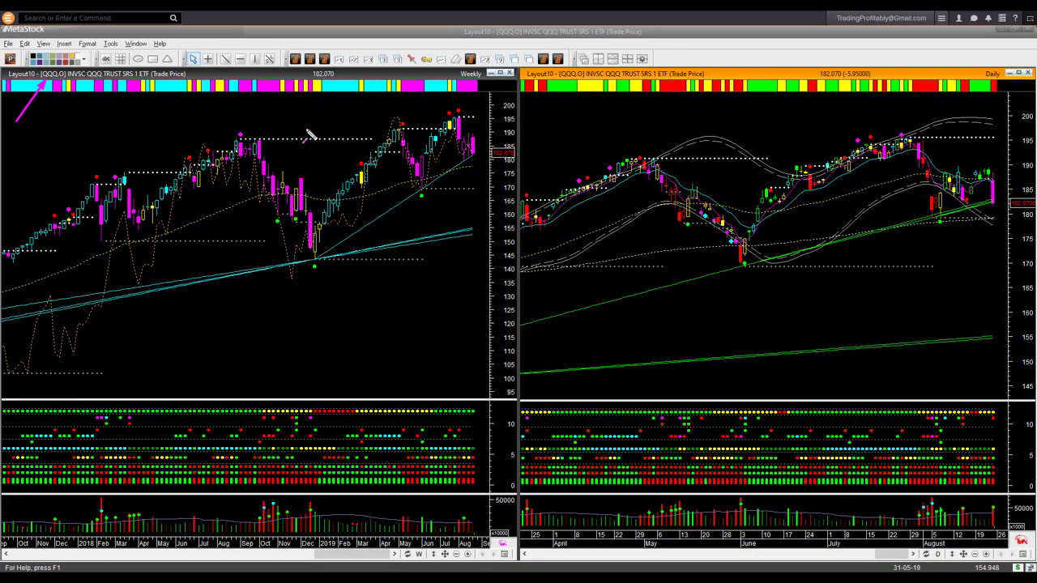
- Draw arrows at the latest candles and the rising support lines on the weekly and daily QQQ charts
drag(492, 99, 477, 147)
drag(437, 184, 472, 160)
drag(1017, 139, 1000, 186)
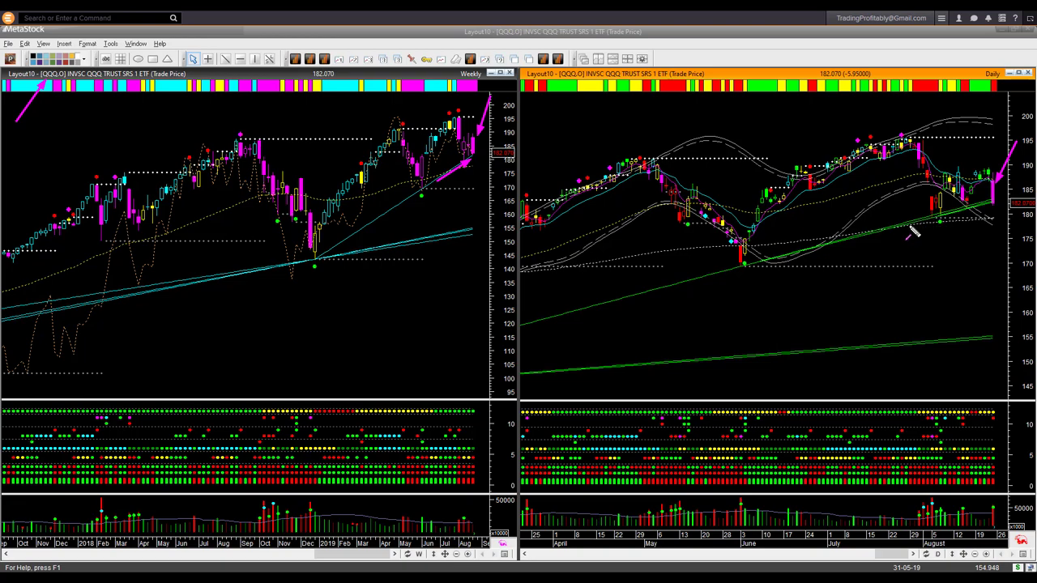
drag(883, 235, 989, 212)
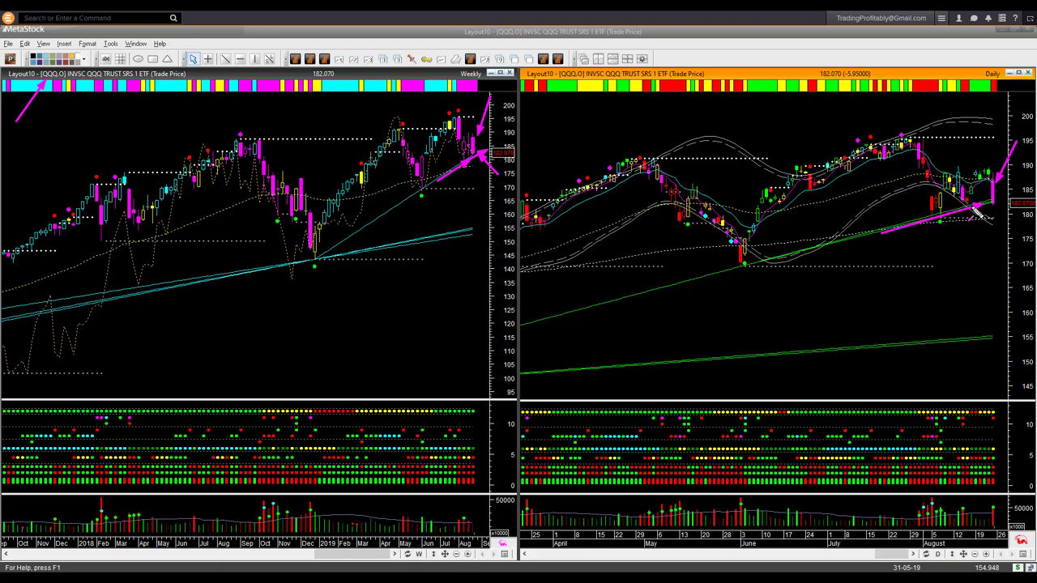
drag(1005, 209, 1008, 197)
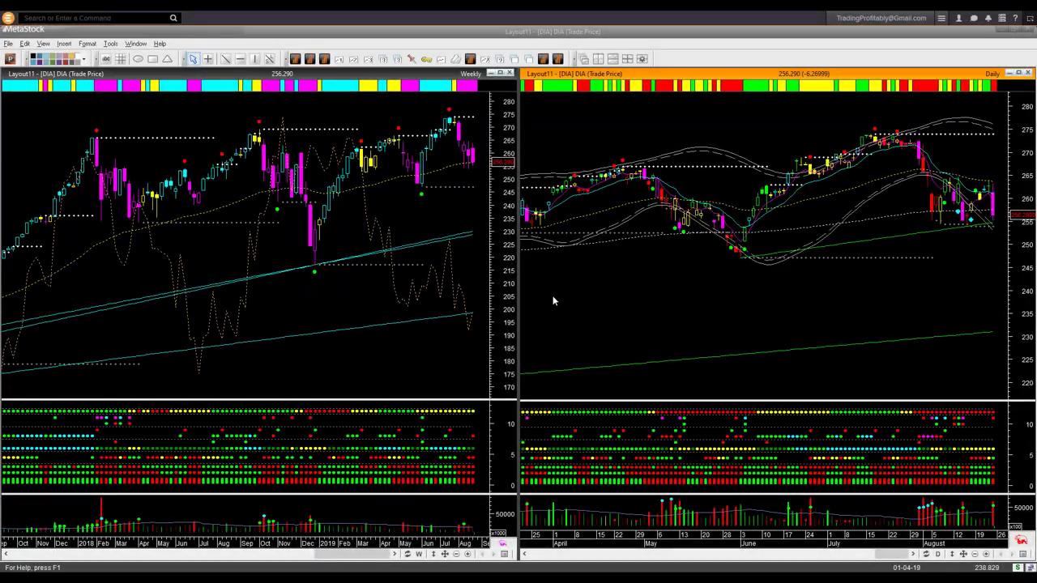
- Mark the DIA title, the latest weekly and daily candles, and the rising support line on the daily chart with arrows
drag(11, 117, 56, 80)
drag(548, 120, 480, 152)
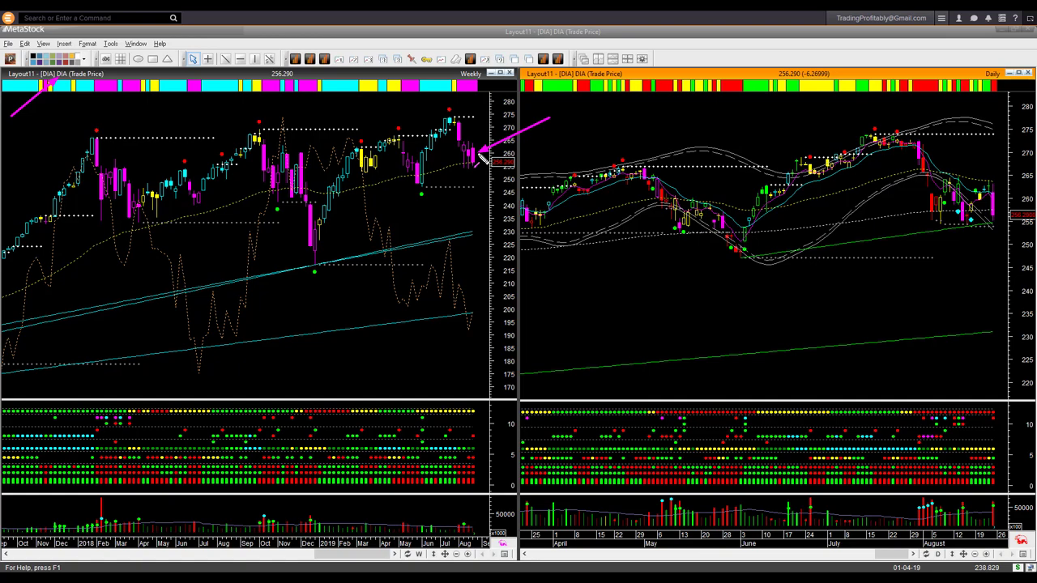
drag(1026, 168, 1000, 201)
drag(843, 254, 990, 233)
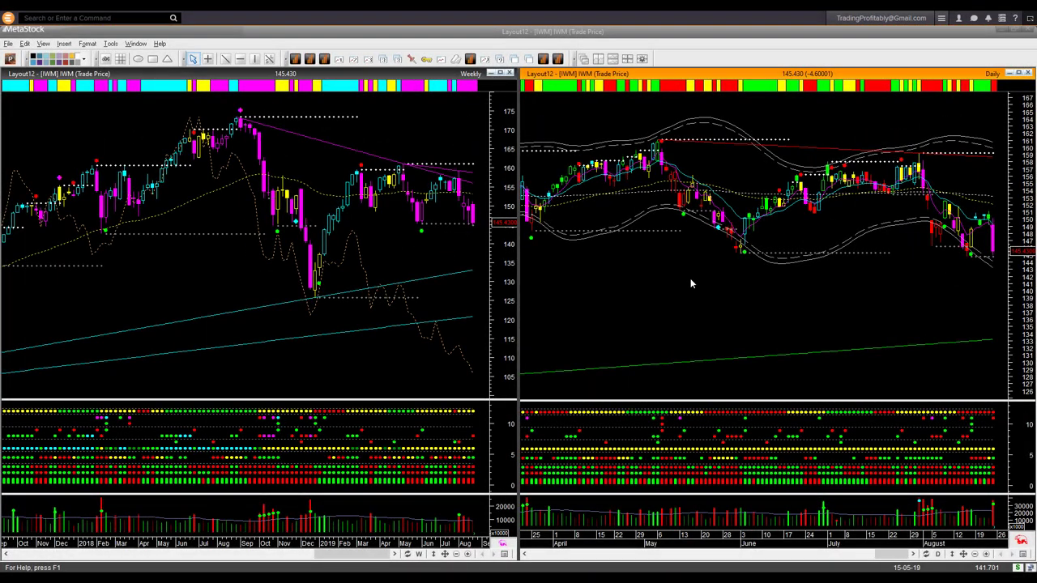
- Mark the IWM title, the latest weekly candle and the falling dotted indicator line on the weekly chart with arrows
drag(28, 120, 71, 84)
drag(352, 96, 359, 89)
drag(499, 183, 480, 221)
drag(373, 247, 472, 350)
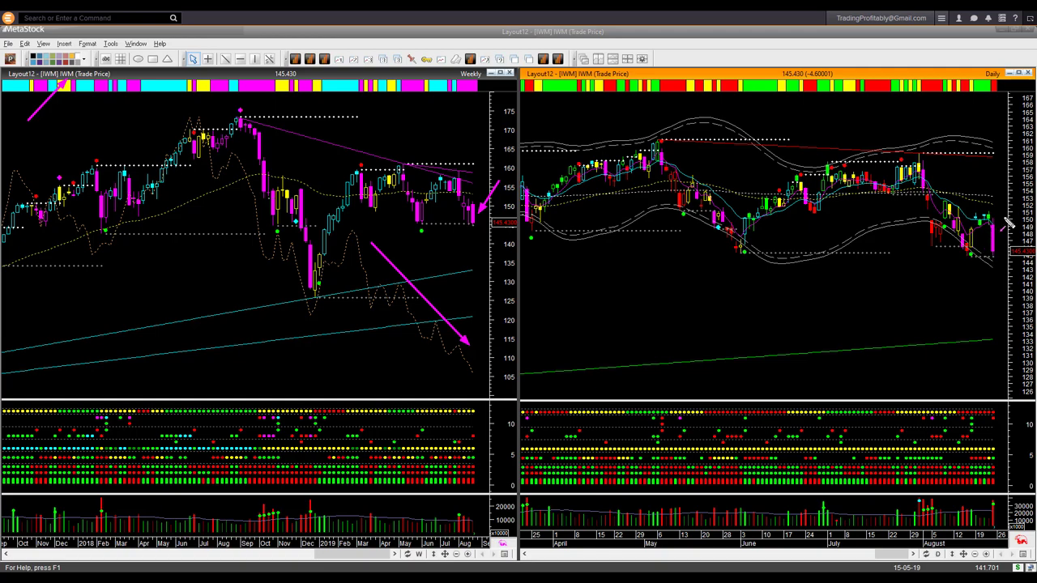
- Draw arrows on the daily IWM chart at the last candle, the recent low and the long-term rising green support line
drag(1009, 180, 1000, 243)
drag(893, 291, 973, 267)
drag(821, 361, 986, 354)
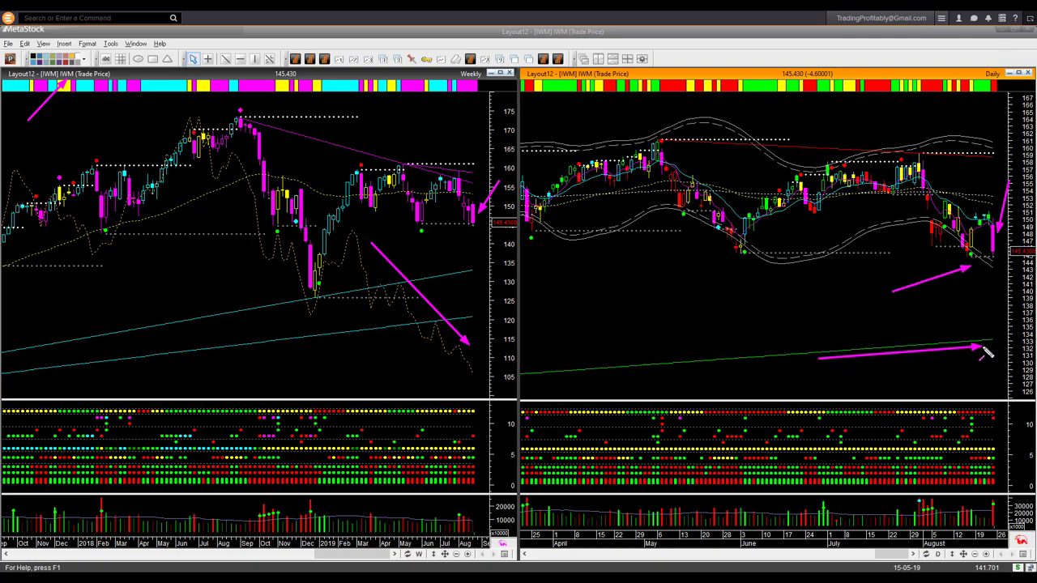